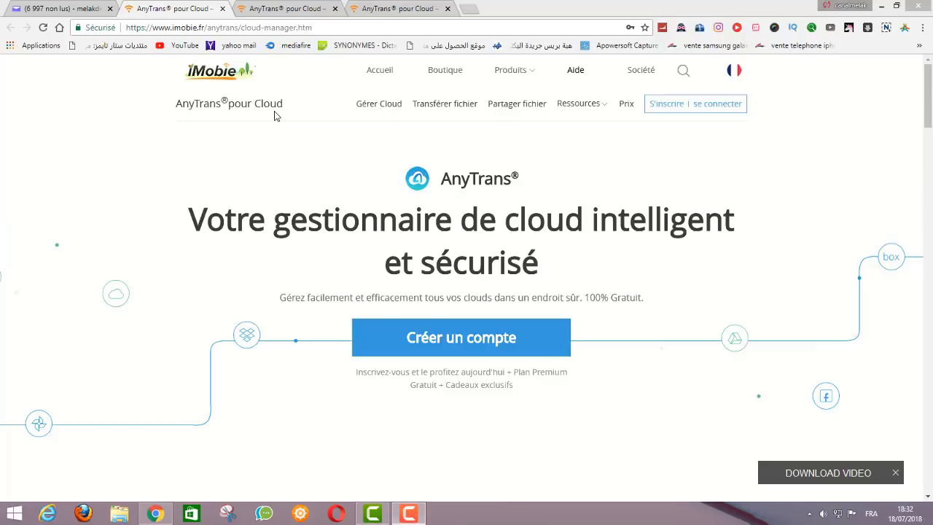
Examine the account sign-up form and the download options on the AnyTrans pour Cloud web page
left_click(453, 340)
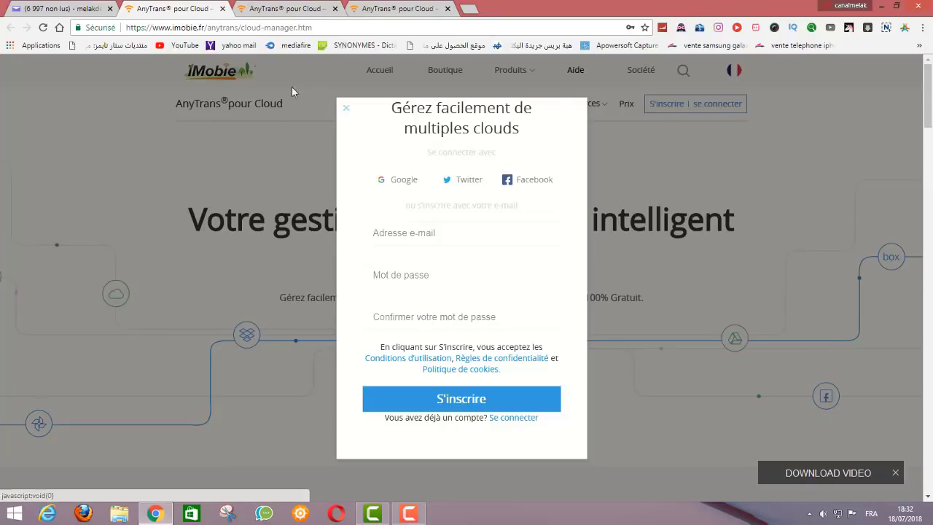
left_click(402, 192)
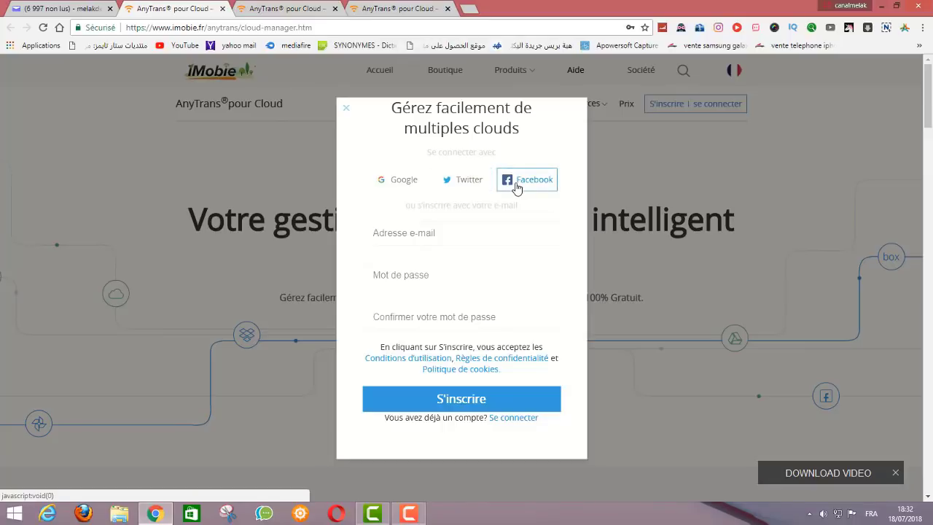
left_click(345, 109)
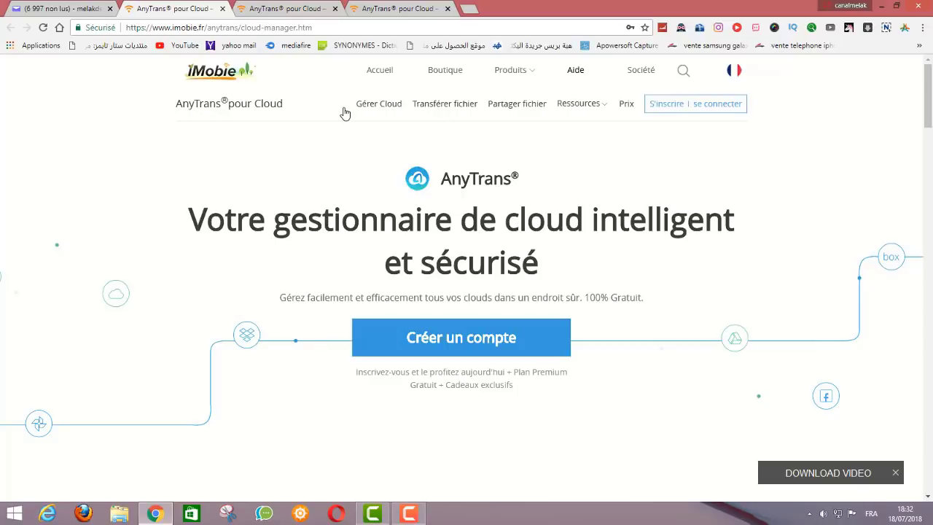
scroll(346, 113, "down", 20)
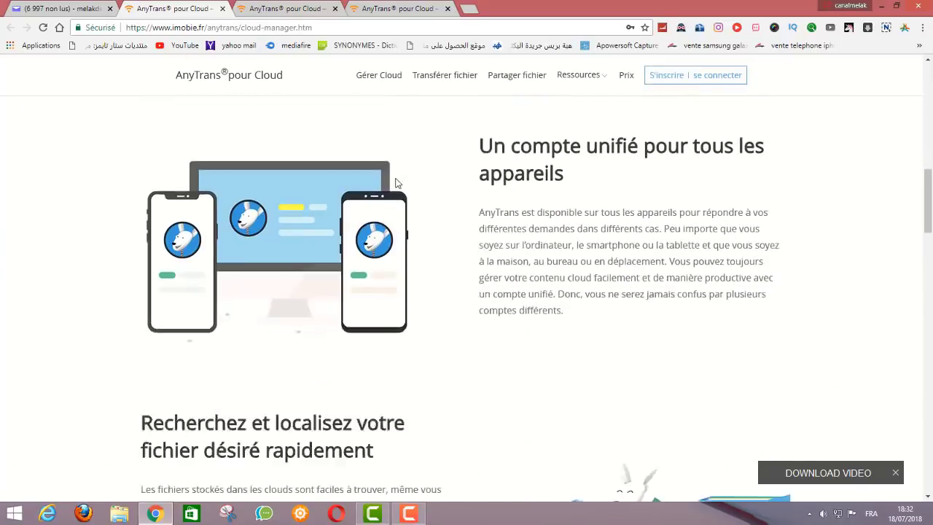
scroll(397, 183, "down", 10)
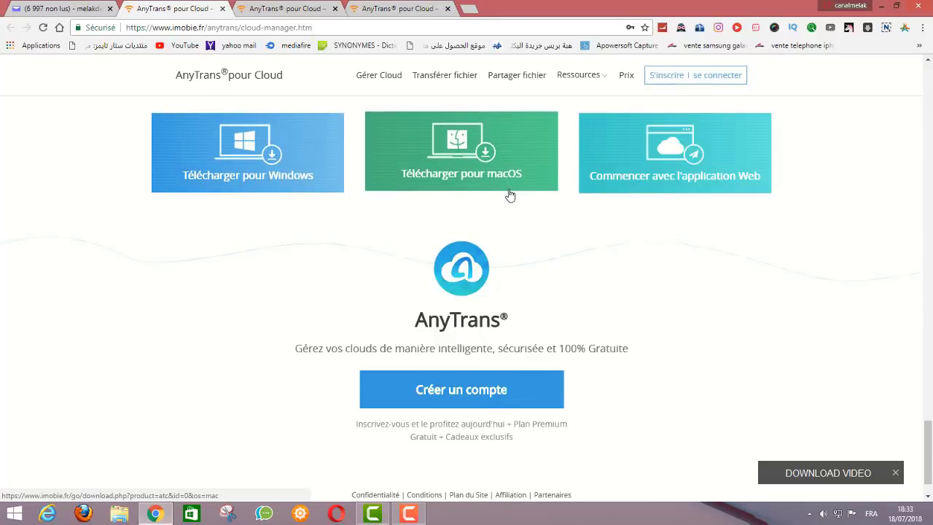
Switch to the desktop, move the AnyTrans for Cloud shortcut to a free area, launch it and sign in with the saved account
left_click(881, 6)
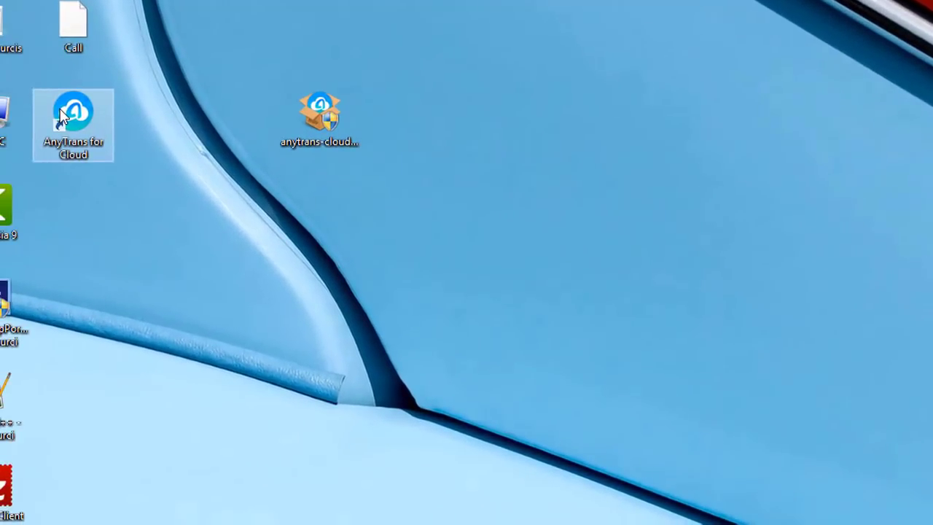
left_click_drag(73, 117, 474, 210)
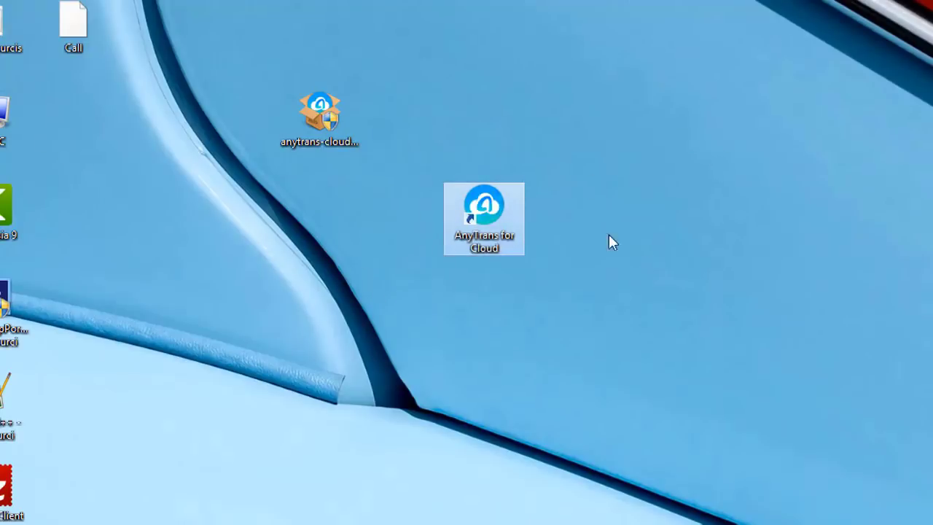
double_click(492, 208)
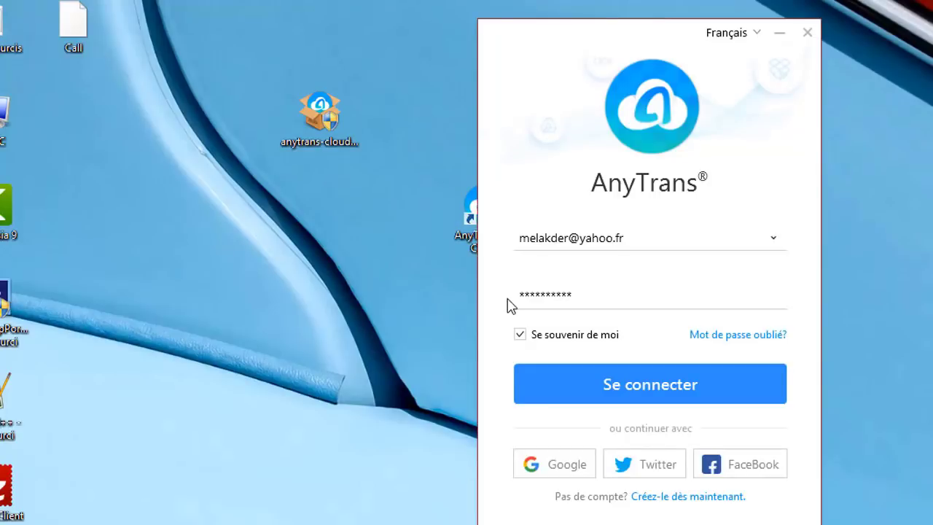
left_click(640, 403)
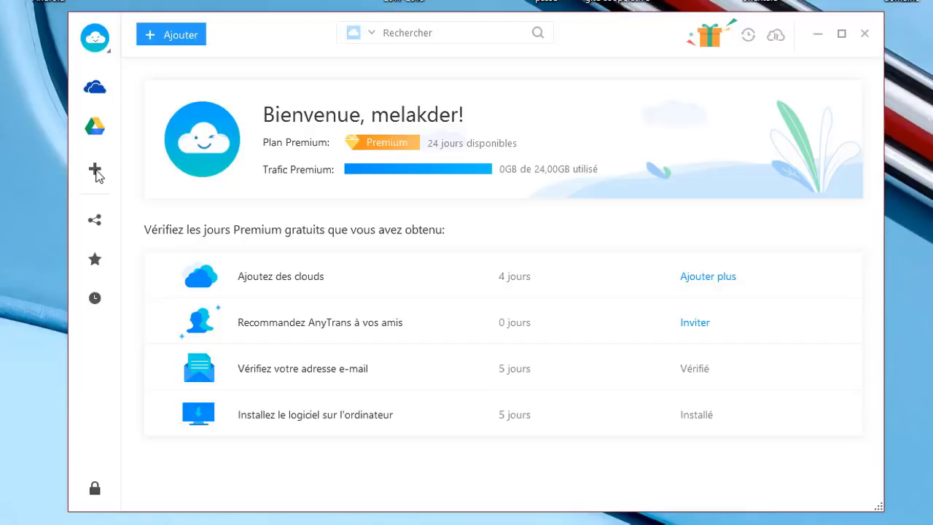
Look at the interface languages available from the account options and leave the selection without changing it
left_click(109, 51)
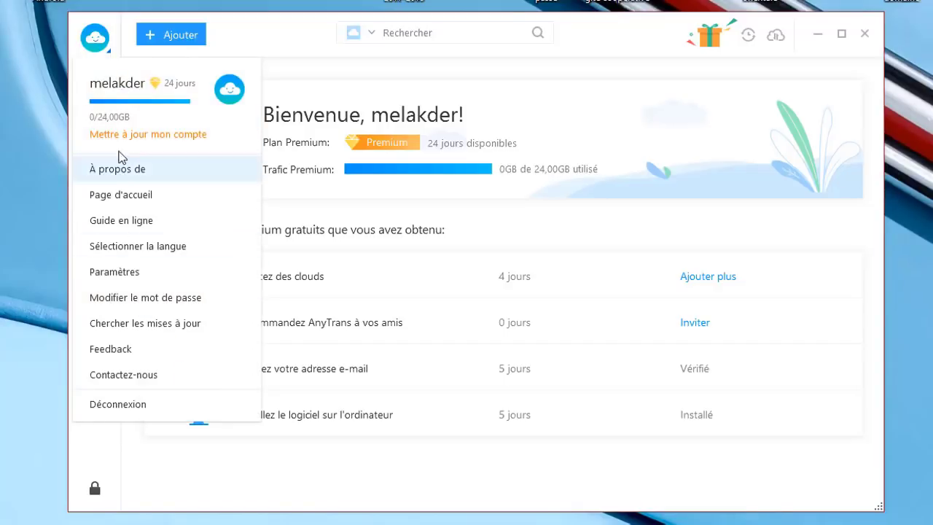
left_click(168, 249)
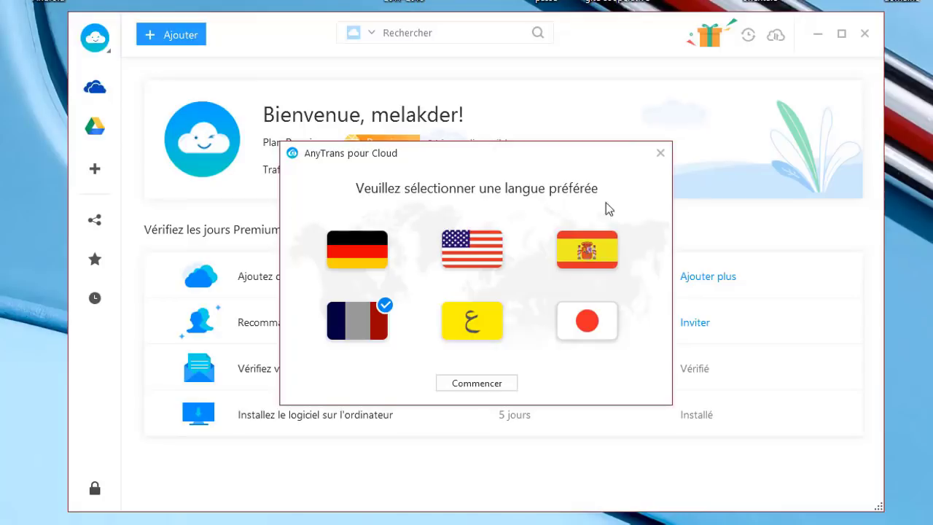
left_click(661, 154)
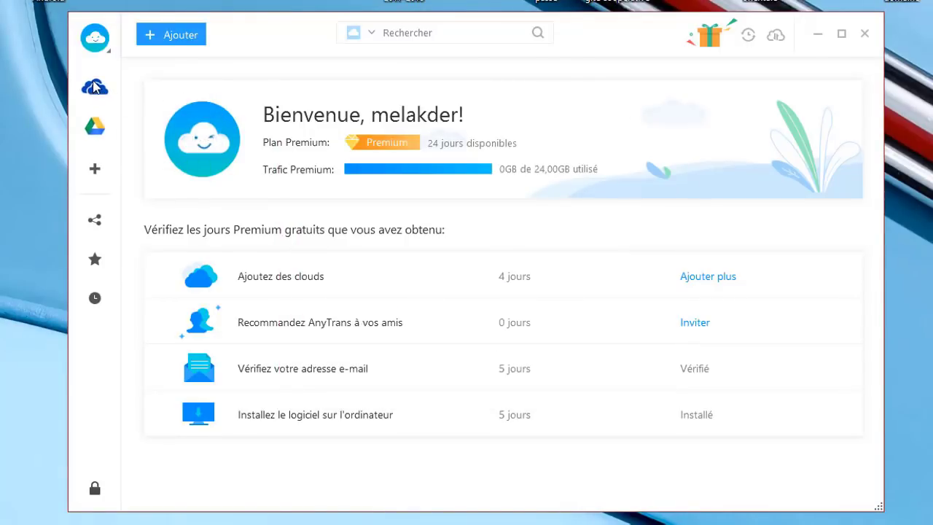
Open the connected Google Drive account and look through its files and folders
left_click(97, 133)
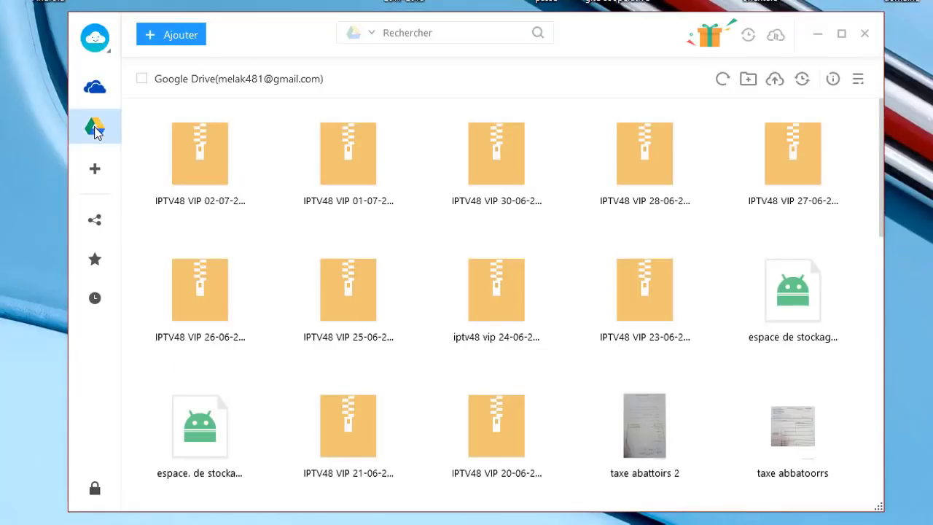
scroll(355, 148, "down", 6)
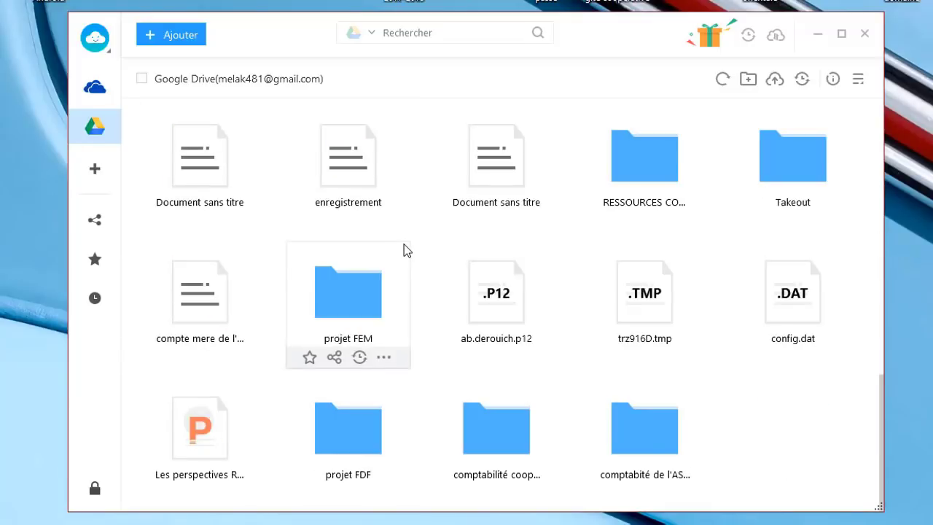
scroll(405, 245, "up", 4)
scroll(405, 240, "up", 2)
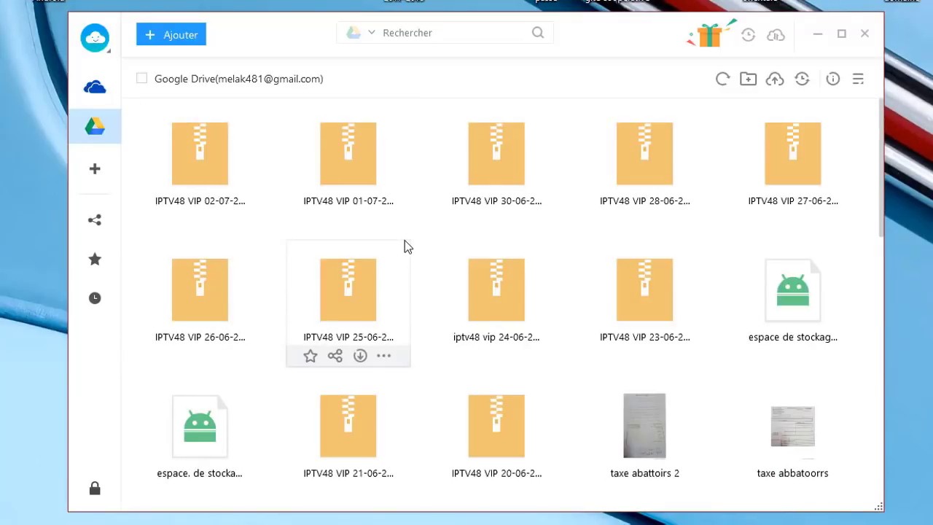
Share IPTV48 VIP 26-06-2018.zip through a link with type Public, validity Permanent and a download limit of 10 fois, and save the settings
left_click(257, 246)
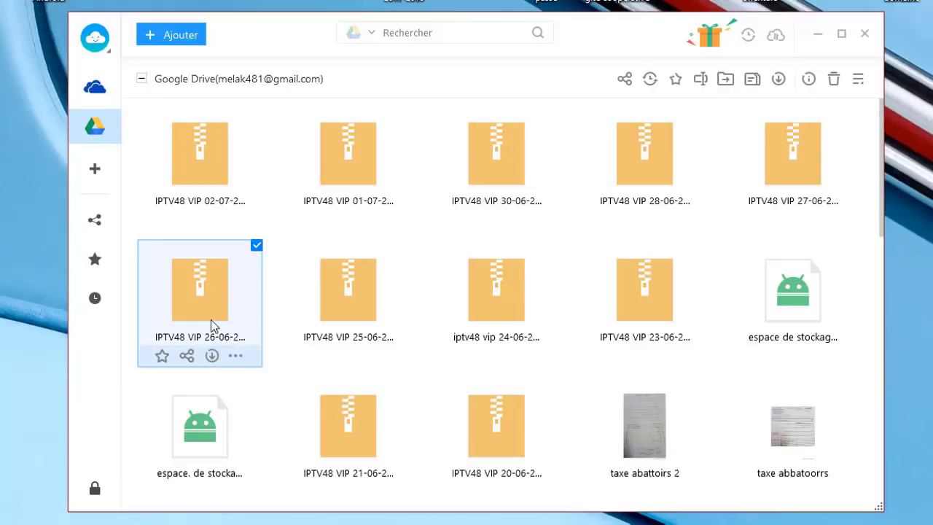
left_click(187, 356)
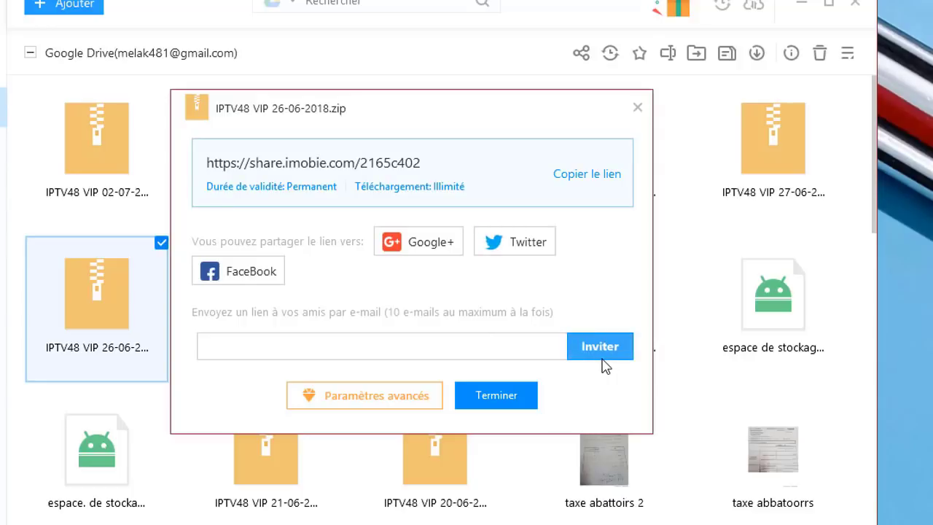
left_click(367, 402)
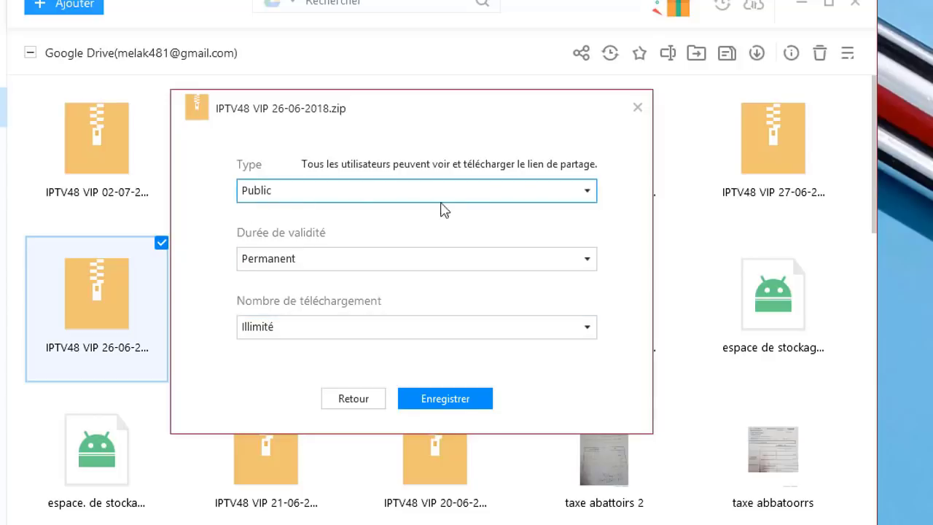
left_click(587, 195)
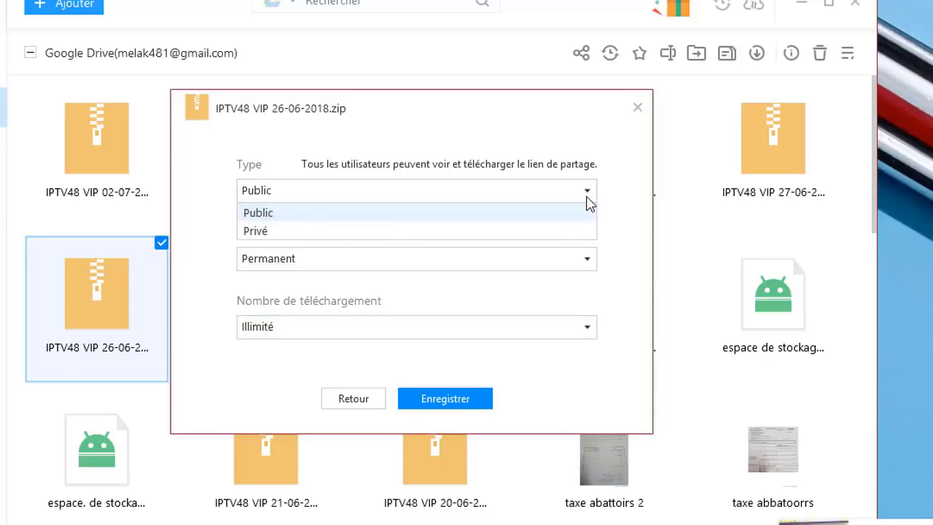
left_click(278, 217)
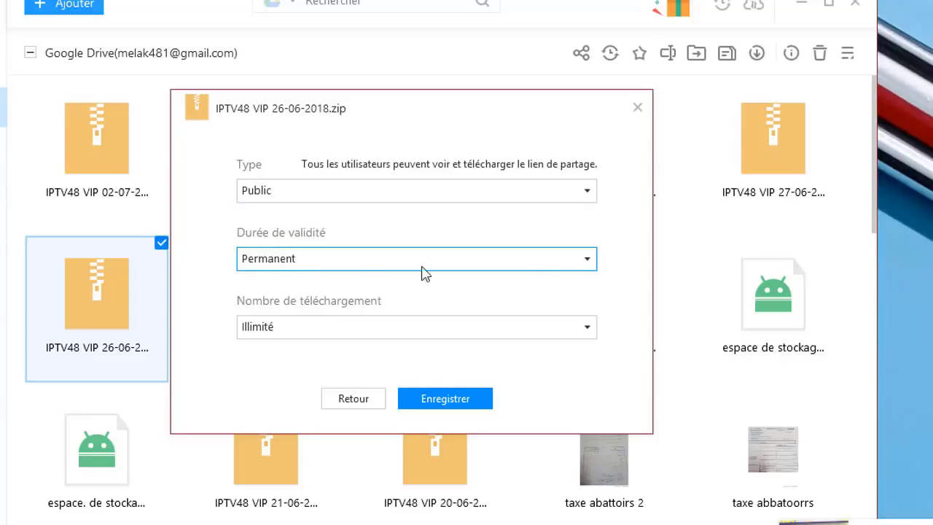
left_click(587, 262)
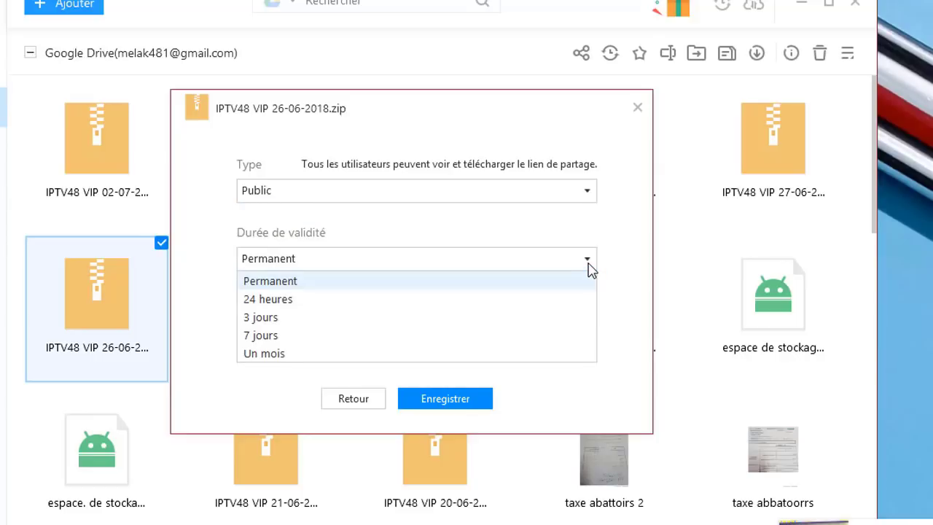
left_click(266, 284)
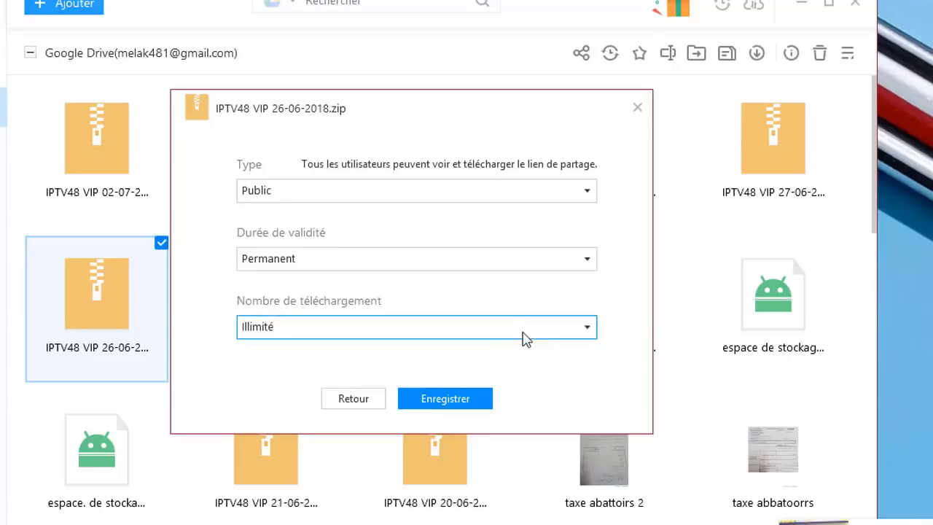
left_click(591, 337)
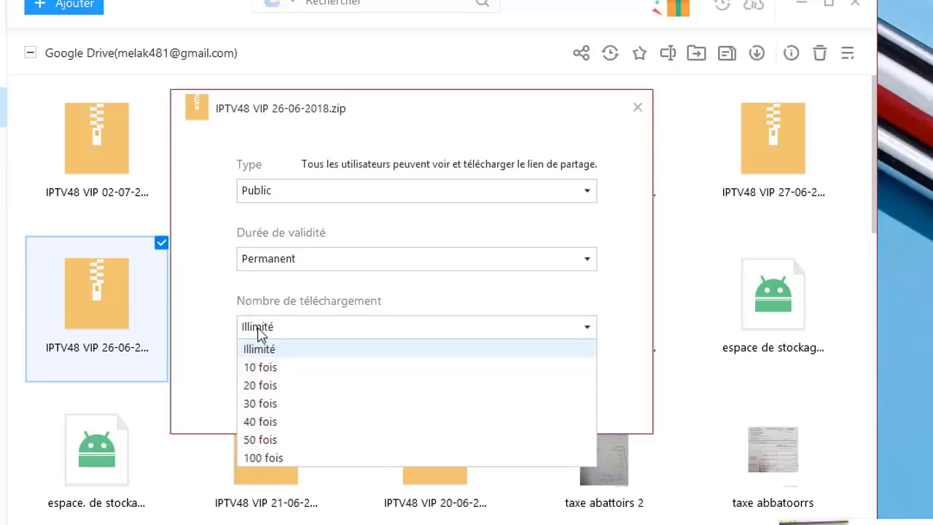
left_click(267, 368)
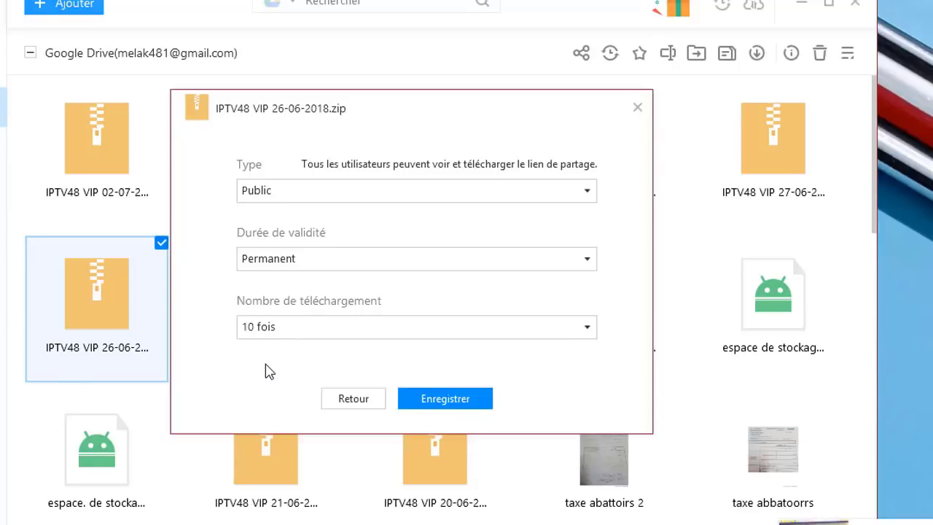
left_click(448, 401)
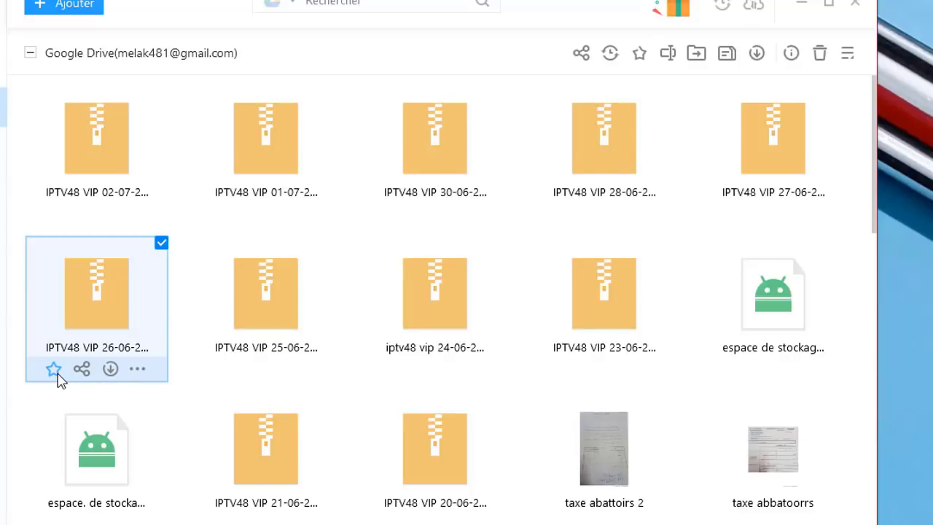
left_click(143, 373)
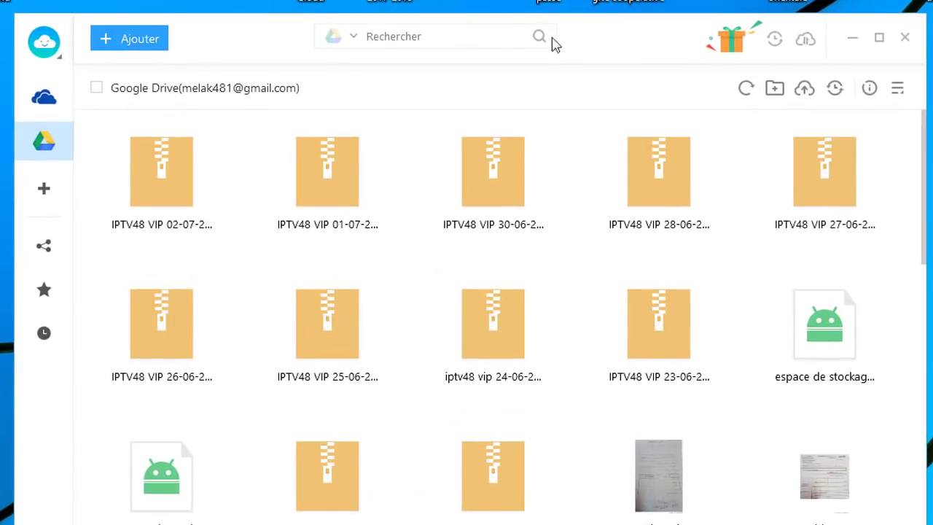
Set up a sync task from IPTV48 VIP 01-07-2018.zip in Google Drive to the Documents folder in OneDrive
left_click(834, 89)
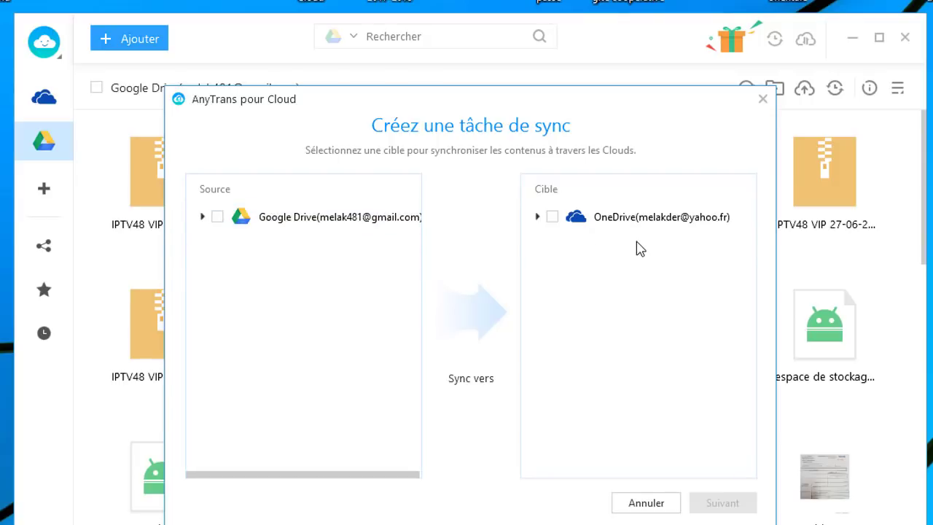
left_click(203, 216)
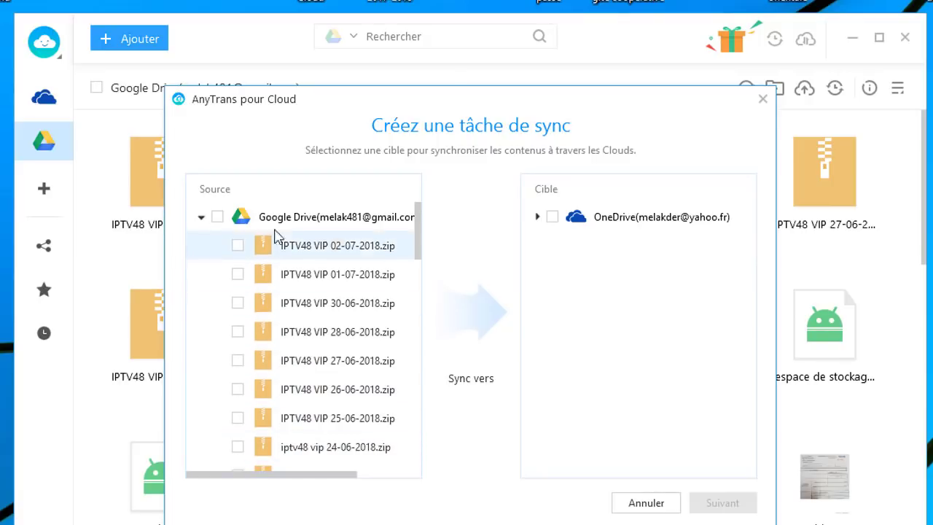
left_click(238, 275)
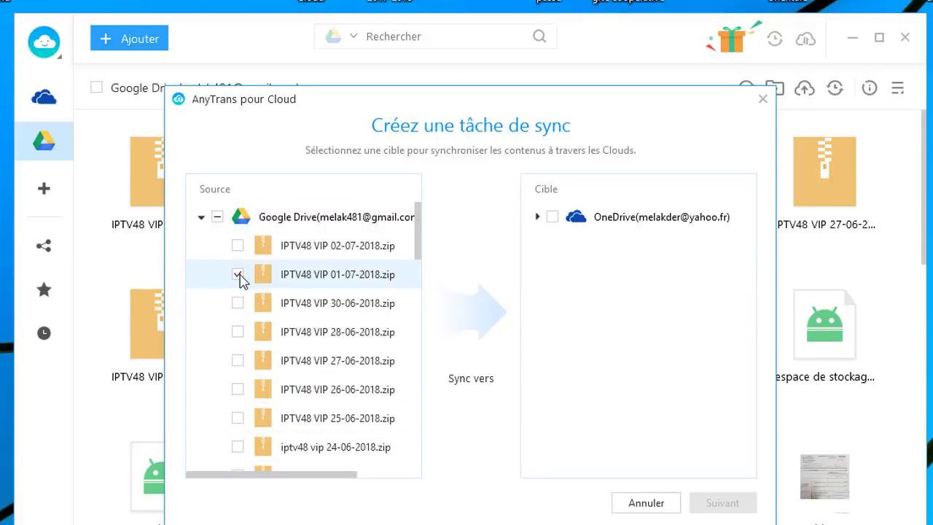
left_click(537, 218)
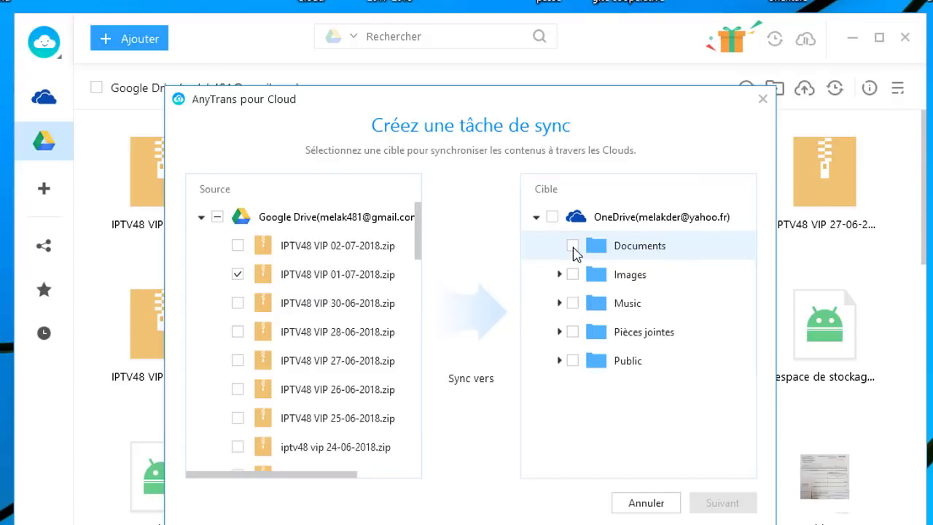
left_click(573, 248)
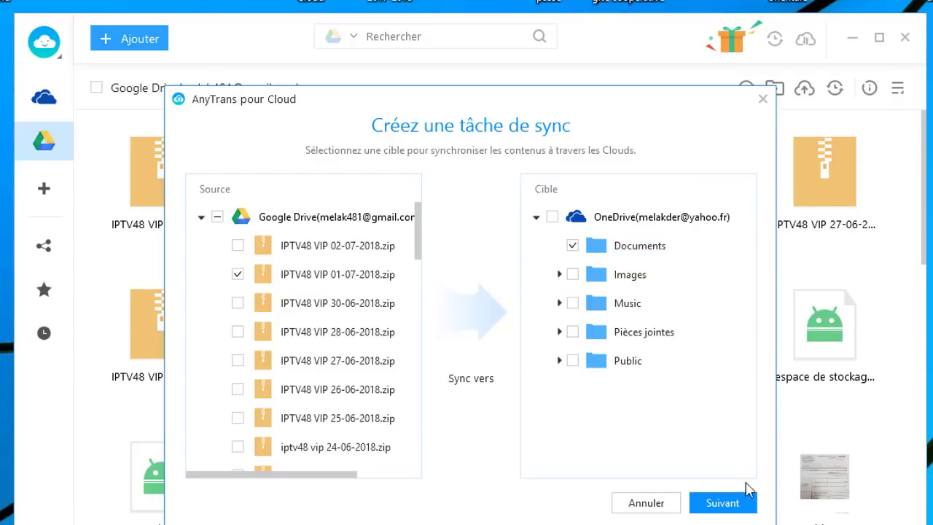
left_click(721, 503)
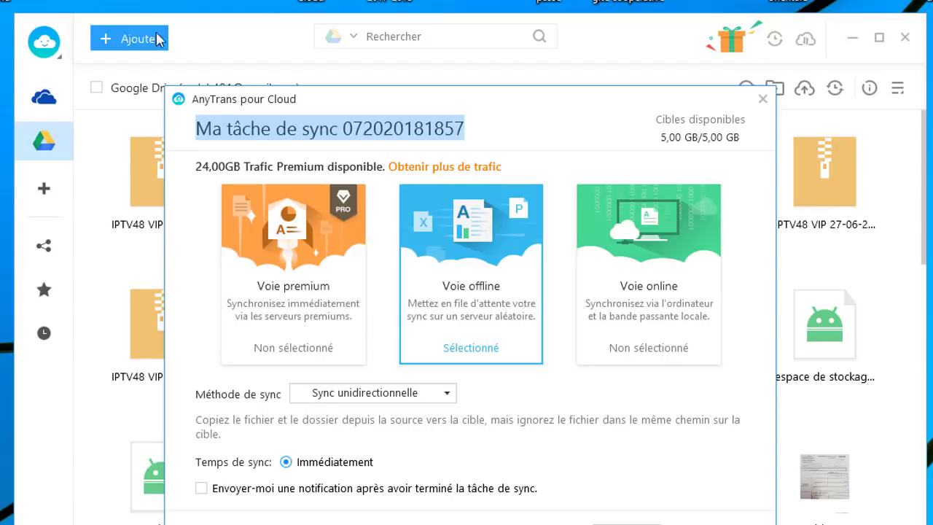
Choose Voie premium as the transfer route for the sync task, start it and acknowledge the notice
left_click(288, 221)
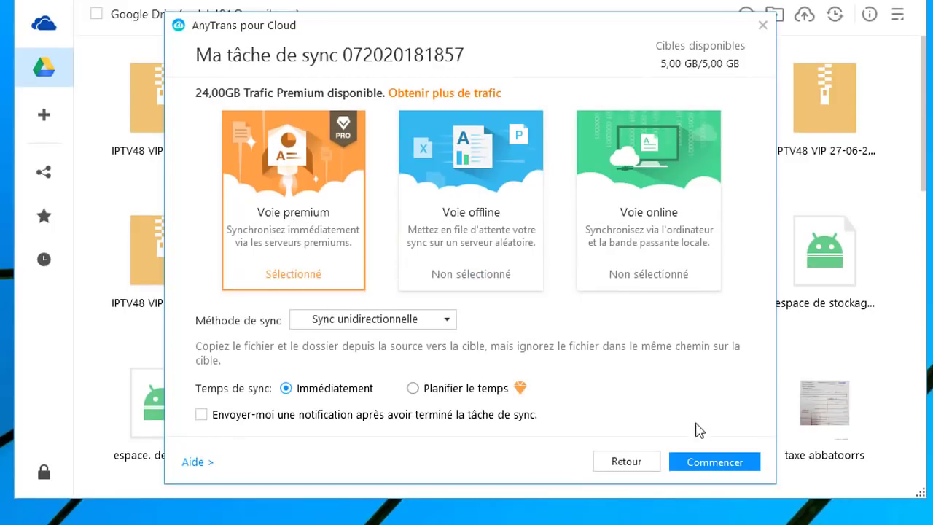
left_click(715, 464)
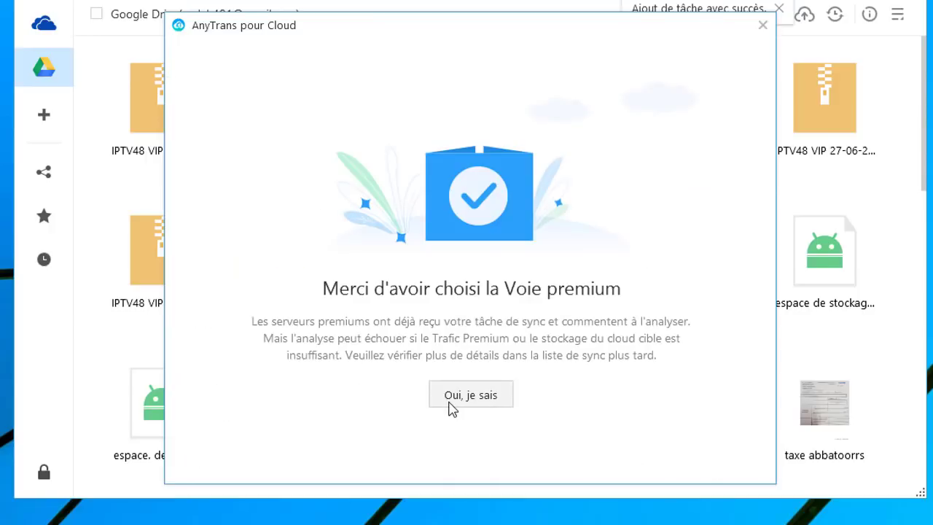
left_click(472, 397)
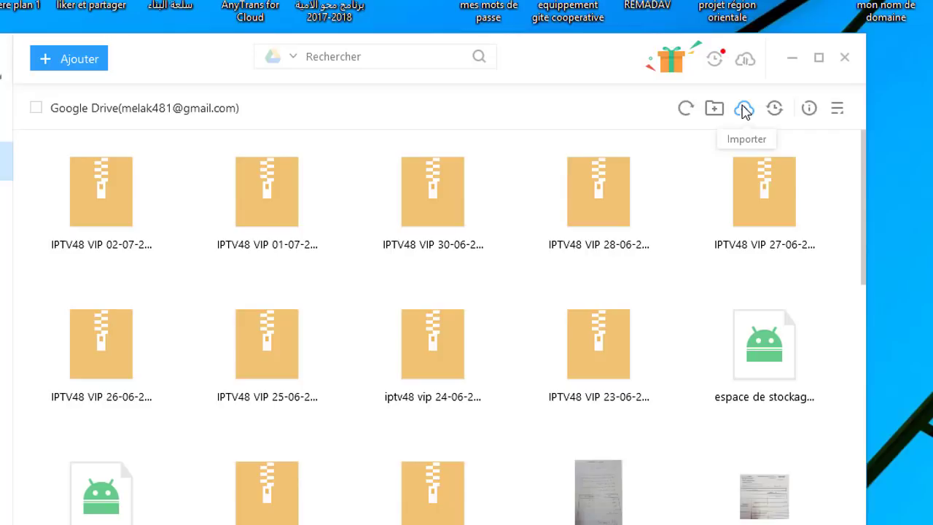
Import the Word document تصريح بالشرف from the local Documents folder into the Google Drive account
left_click(744, 110)
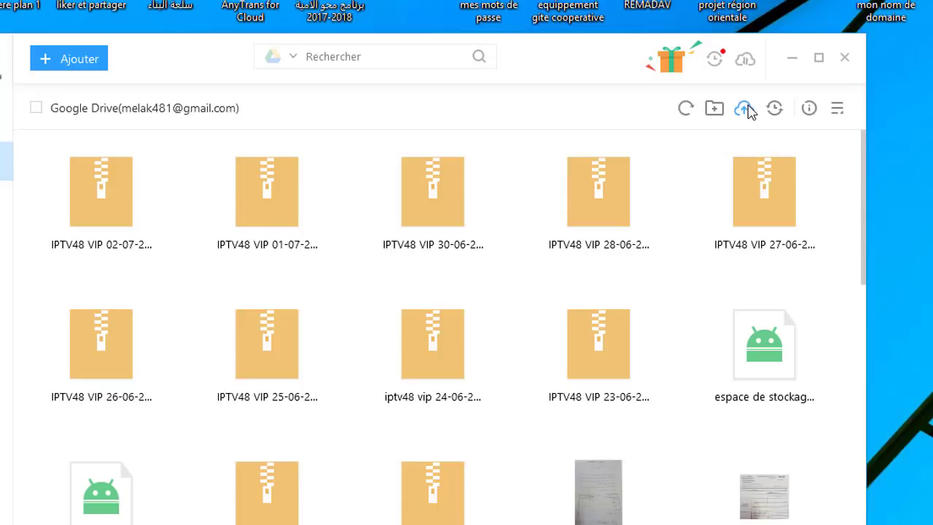
left_click(747, 109)
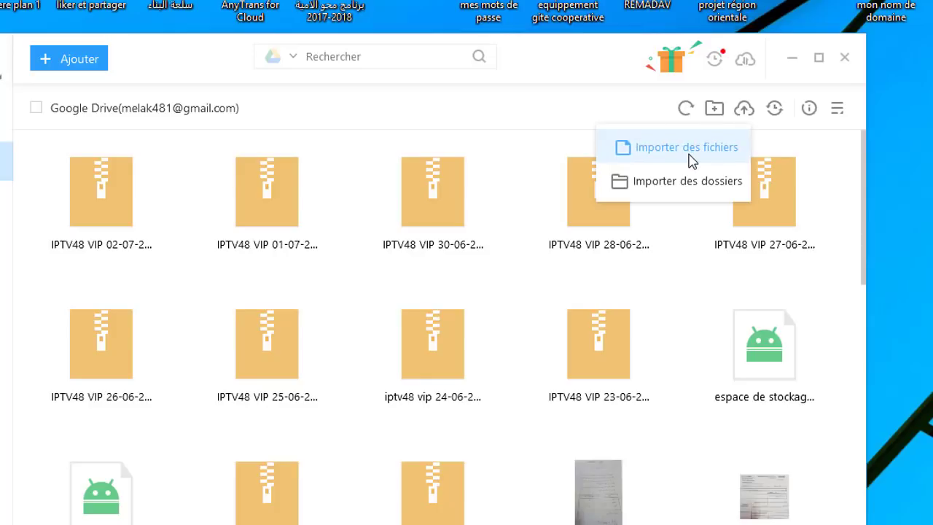
left_click(671, 182)
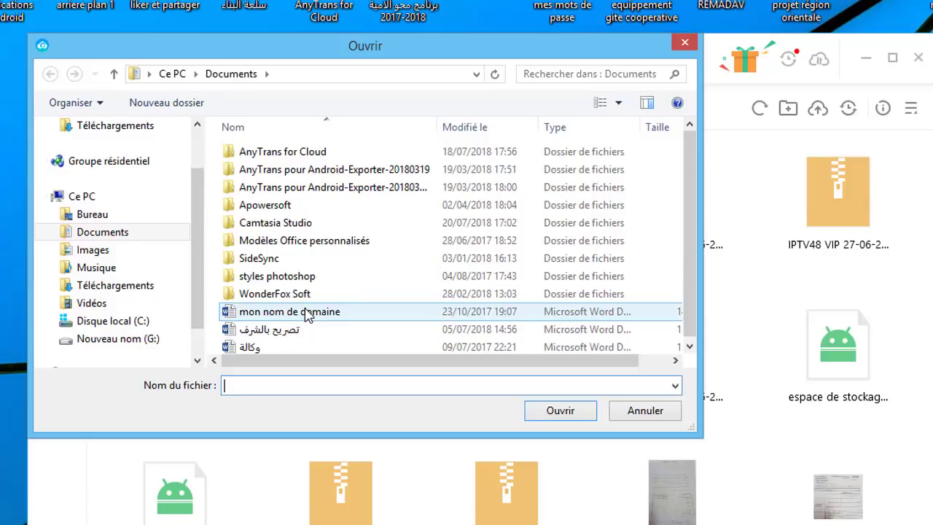
scroll(674, 283, "down", 2)
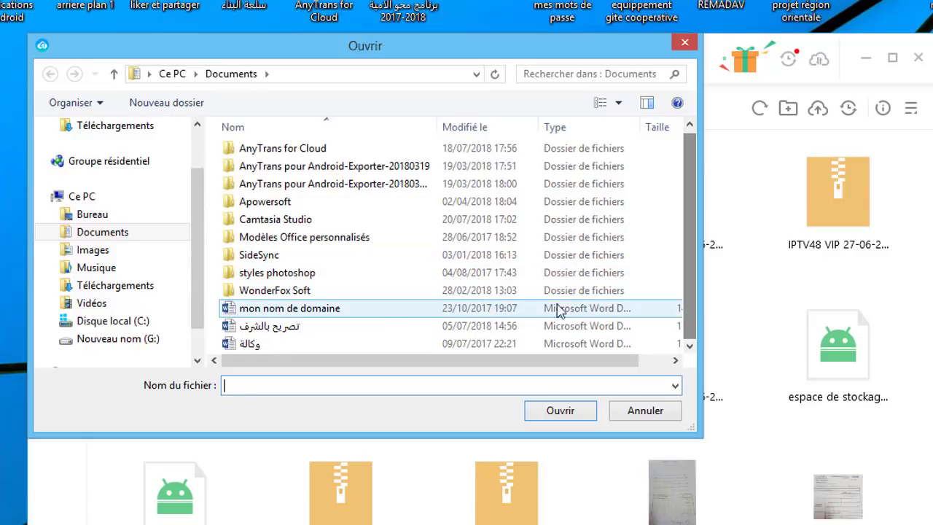
left_click(270, 329)
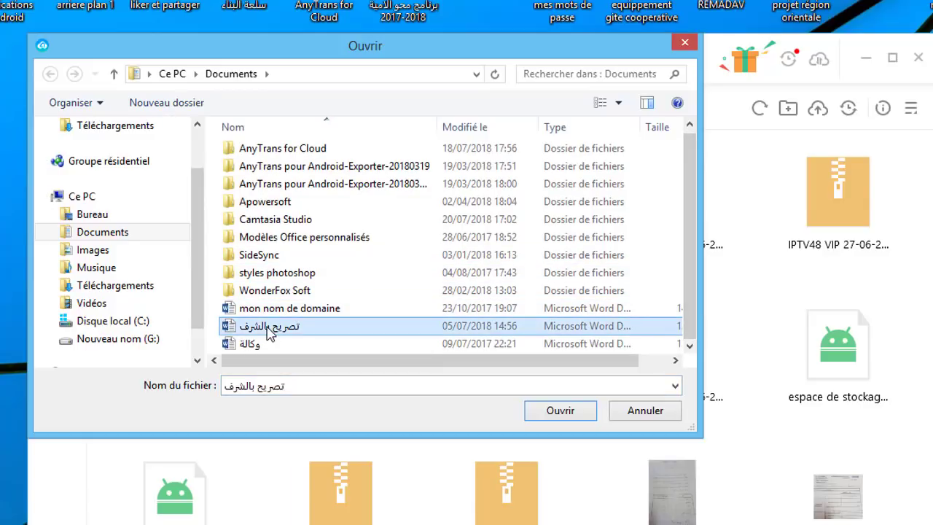
left_click(561, 417)
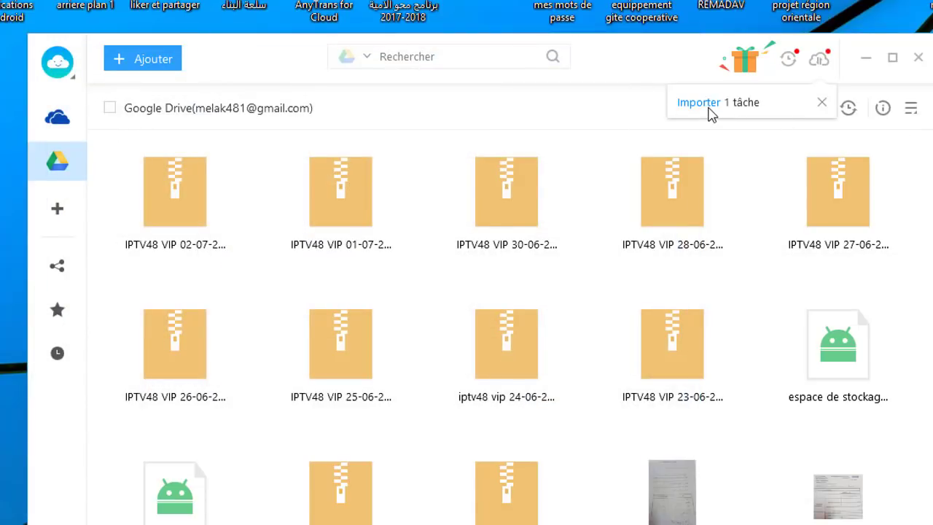
Check the import tasks in the transfer list, close it and open the offers for free extra Premium plan days
left_click(823, 60)
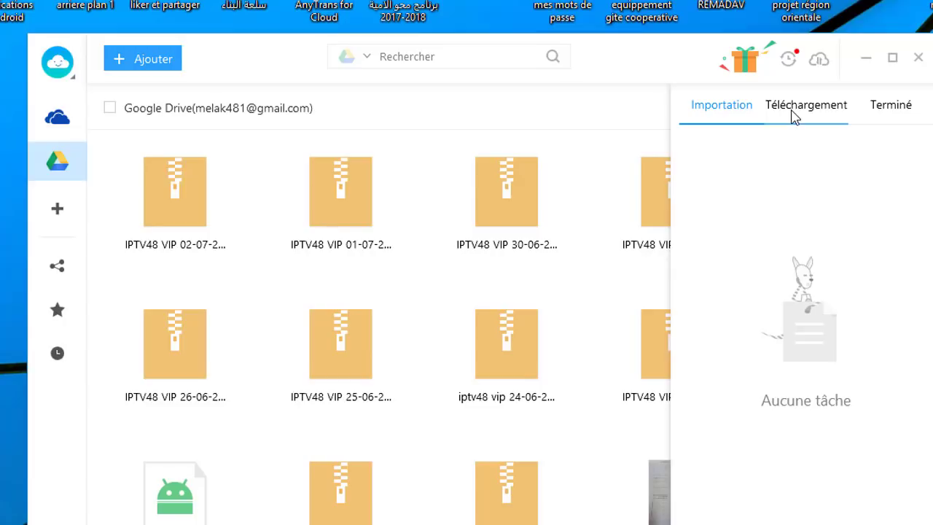
left_click(918, 58)
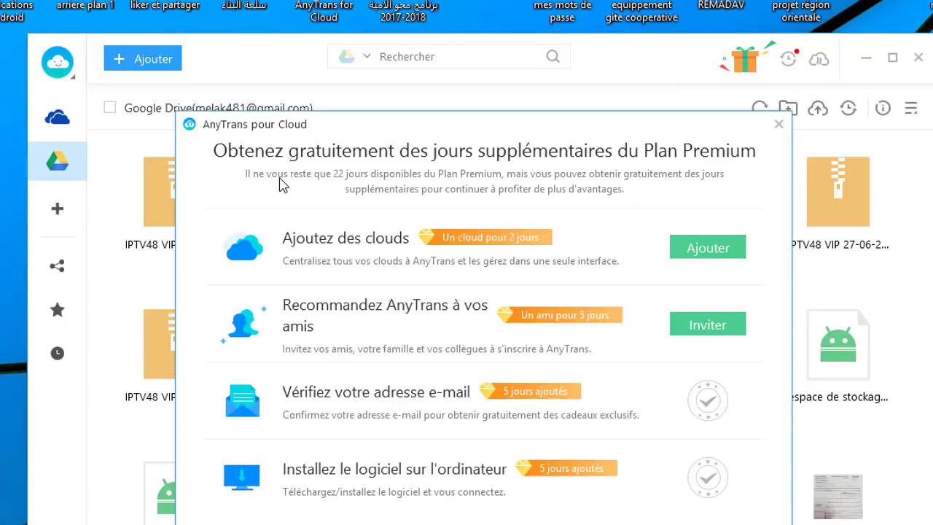